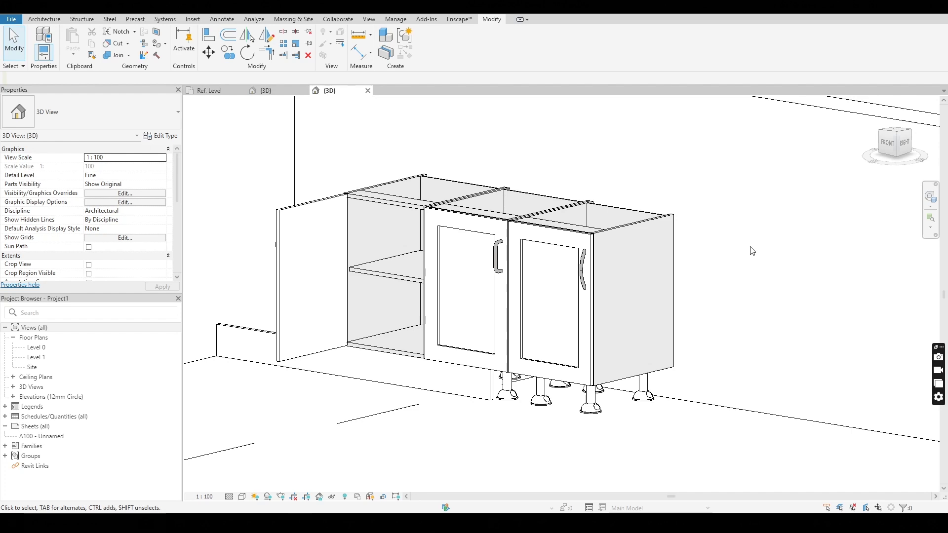
Create a new family from the Metric Generic Model.rft template, dismissing the save reminder.
left_click(11, 20)
mouse_move(63, 57)
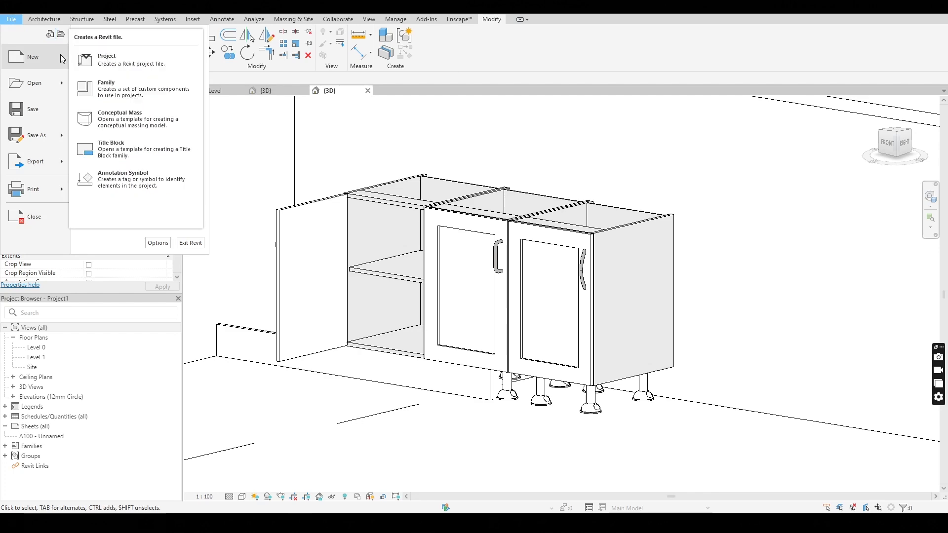
left_click(132, 83)
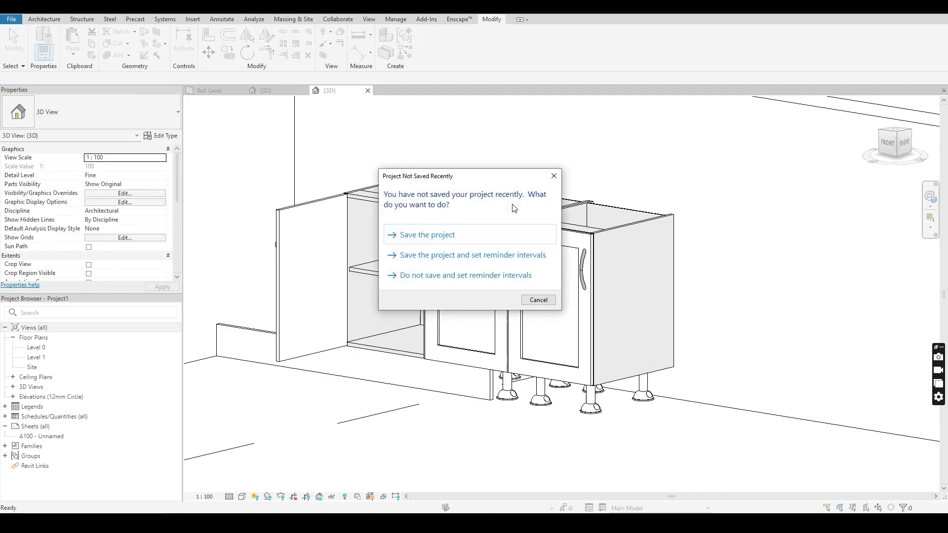
left_click(554, 176)
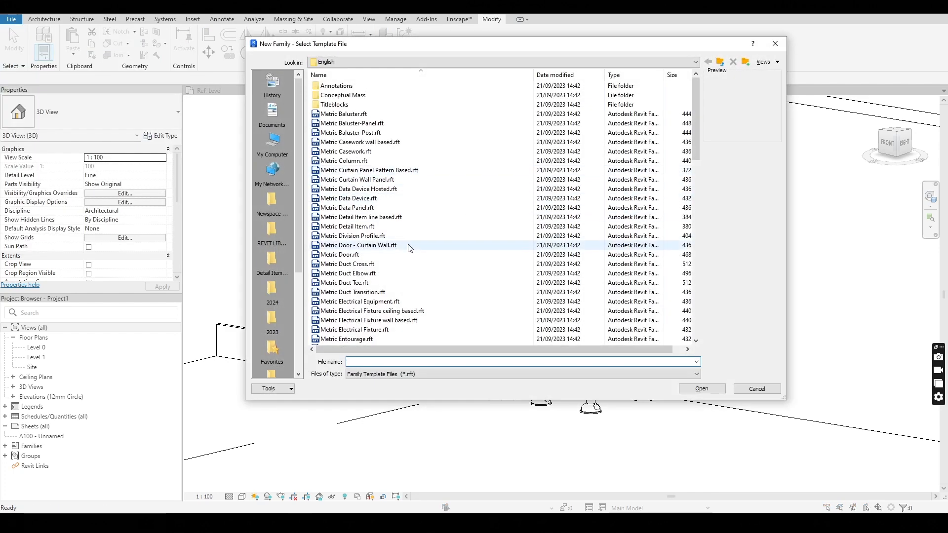
scroll(395, 267, "down", 3)
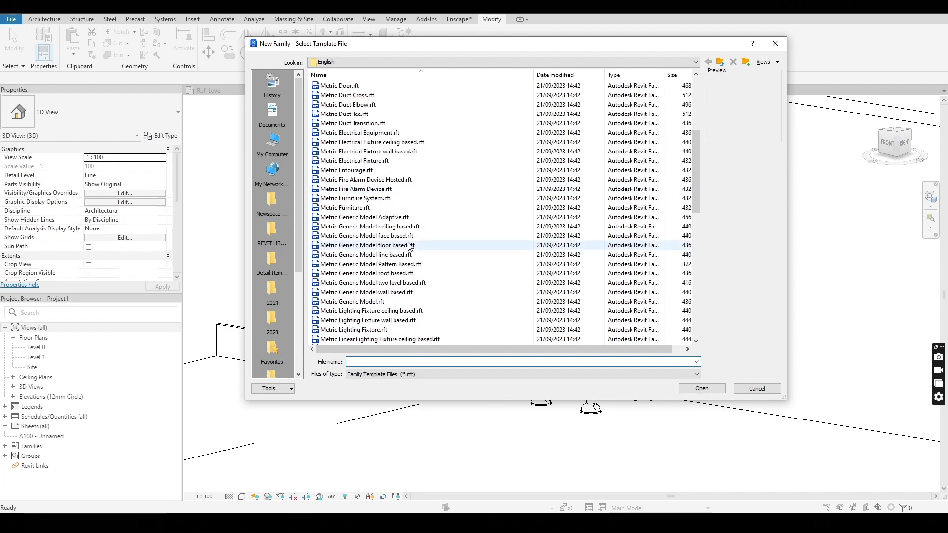
left_click(377, 275)
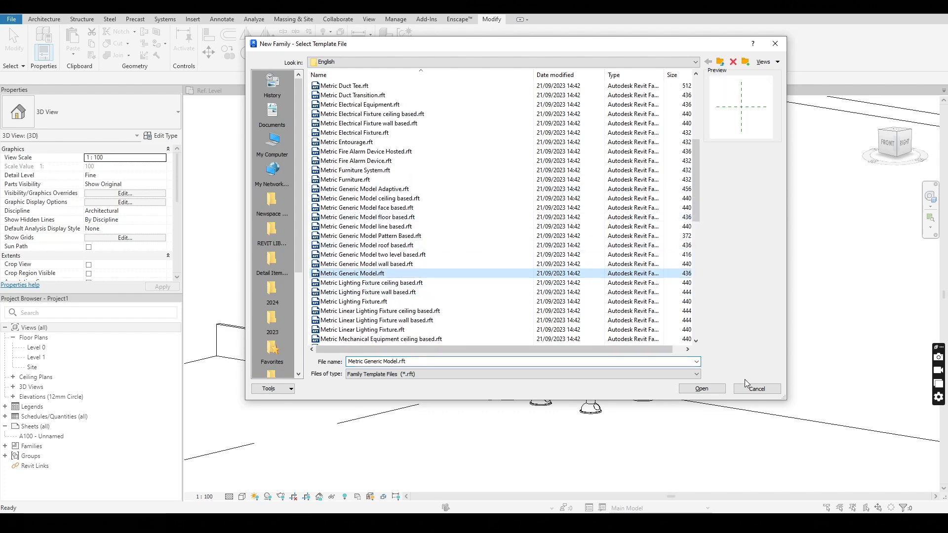
left_click(709, 393)
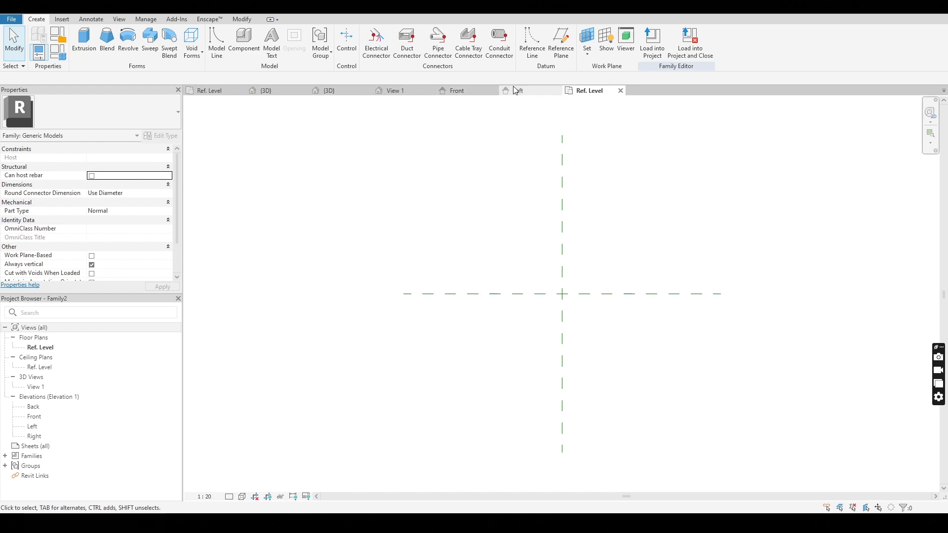
Create a 250 mm deep extrusion from a rectangle about 600 by 460 mm, in the upper-left quadrant of the reference planes.
left_click(86, 44)
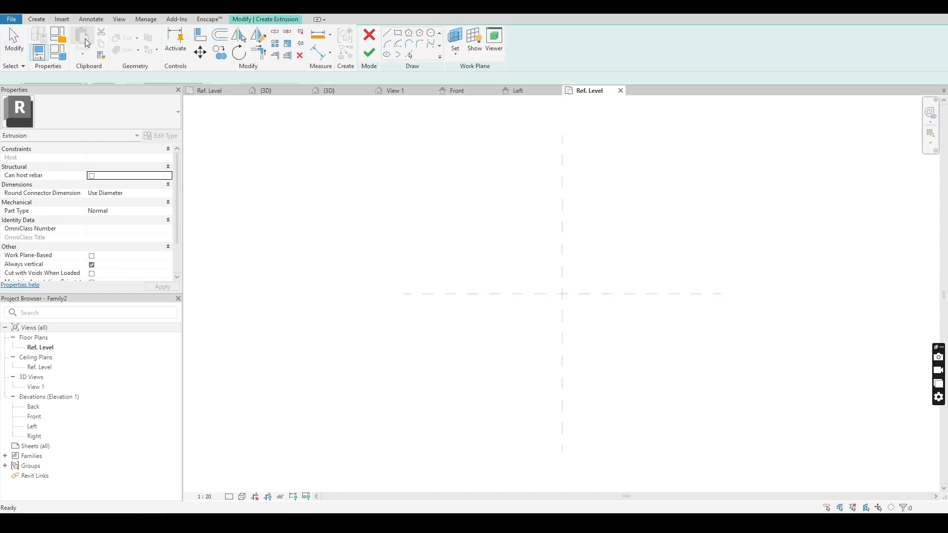
left_click(398, 32)
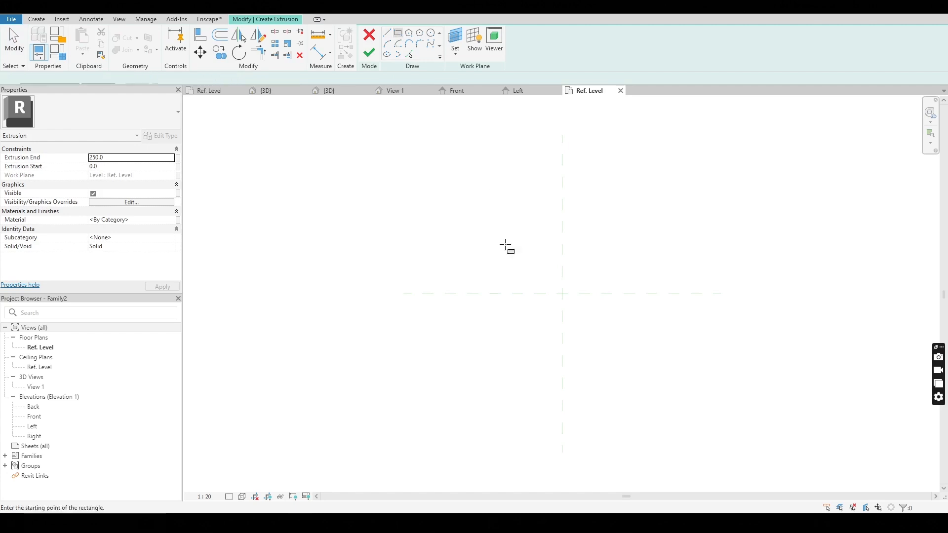
scroll(501, 274, "up", 2)
left_click(448, 236)
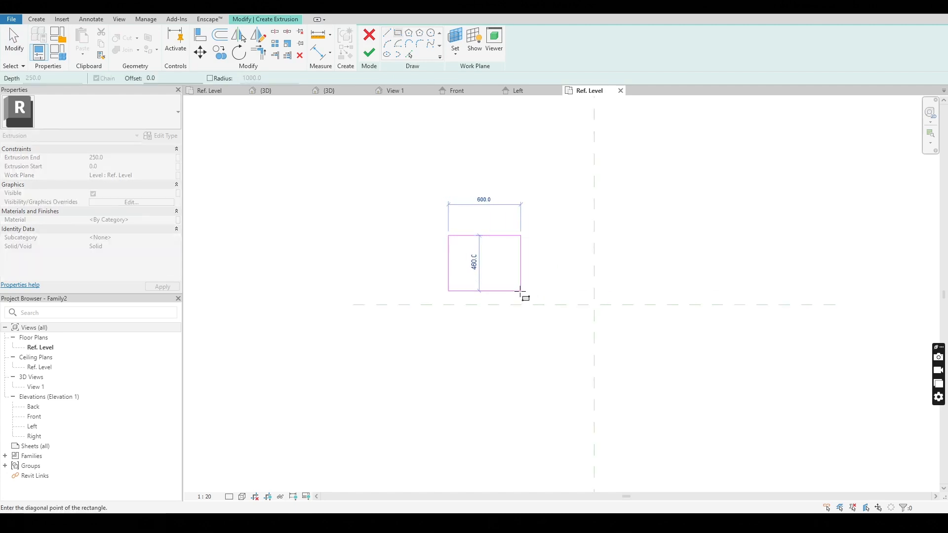
left_click(521, 292)
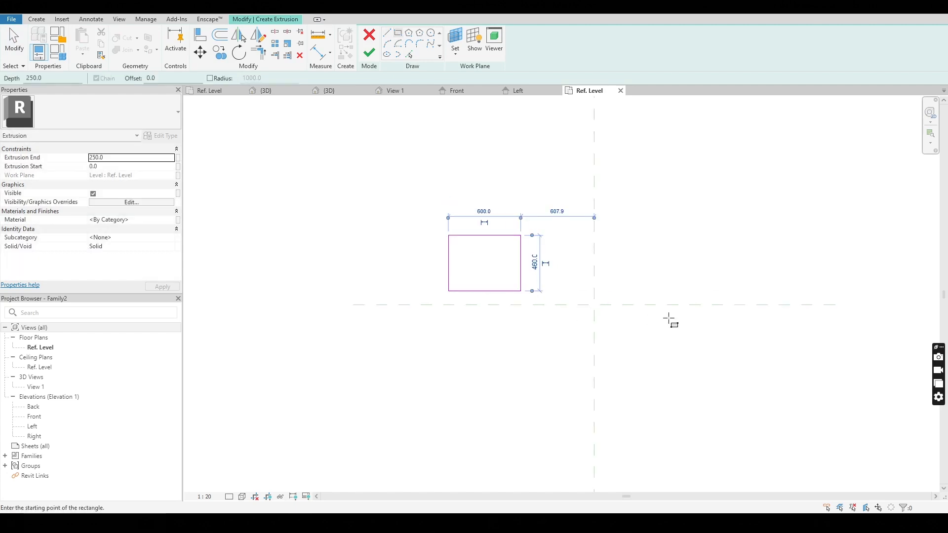
left_click(373, 54)
left_click(735, 246)
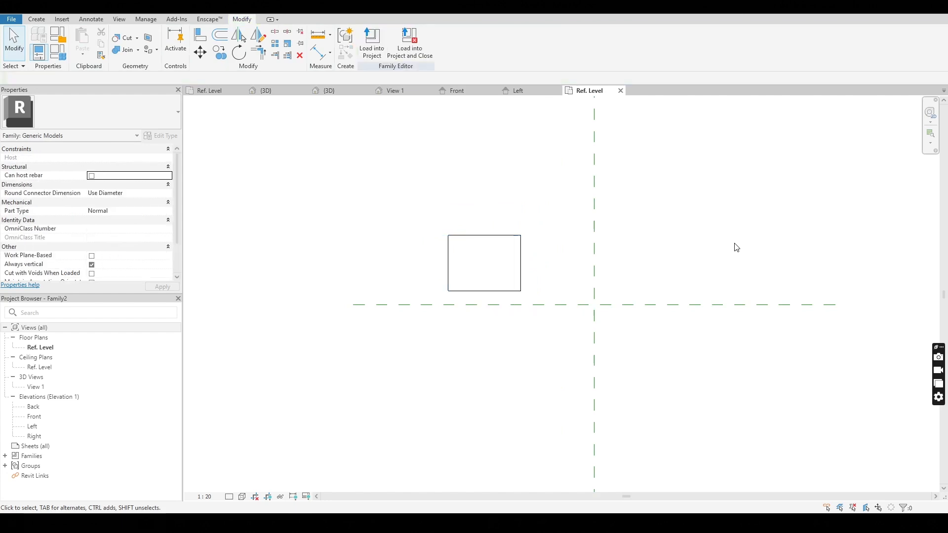
Create a 250 mm deep extrusion from a circle of about 320 mm radius, in the upper-right quadrant of the reference planes.
left_click(41, 19)
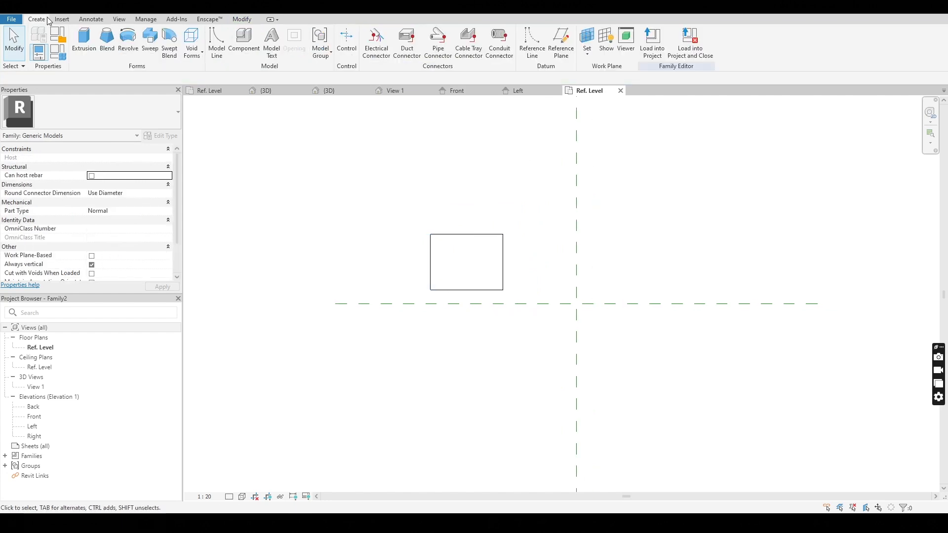
left_click(84, 39)
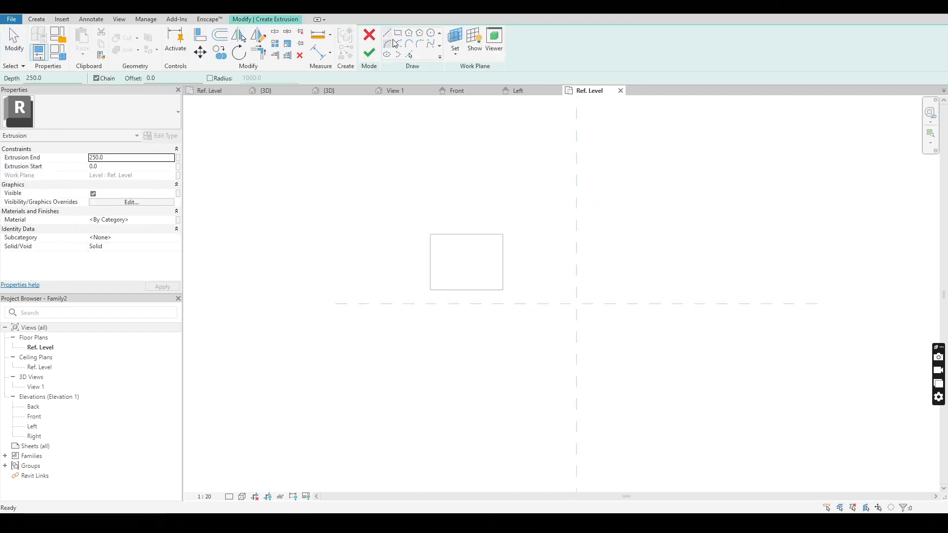
left_click(431, 33)
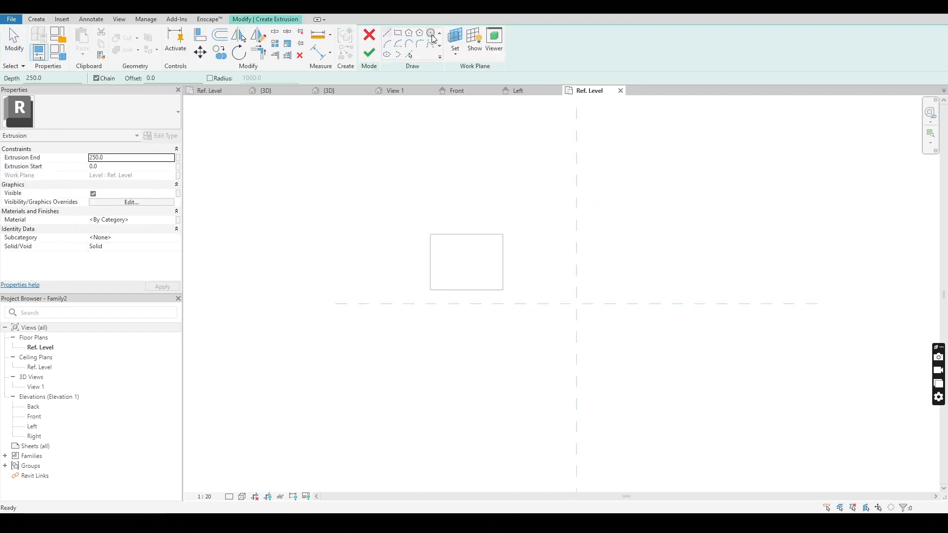
left_click(638, 257)
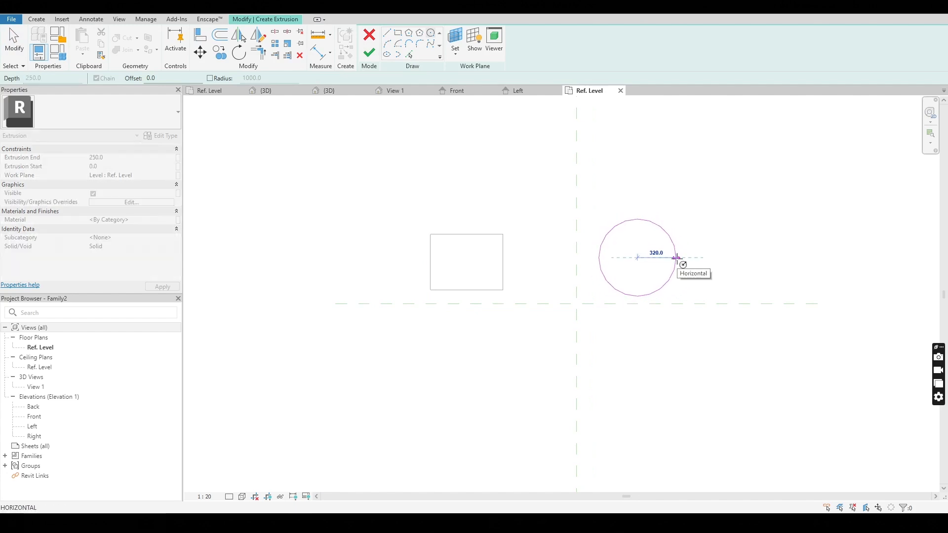
left_click(677, 265)
left_click(369, 53)
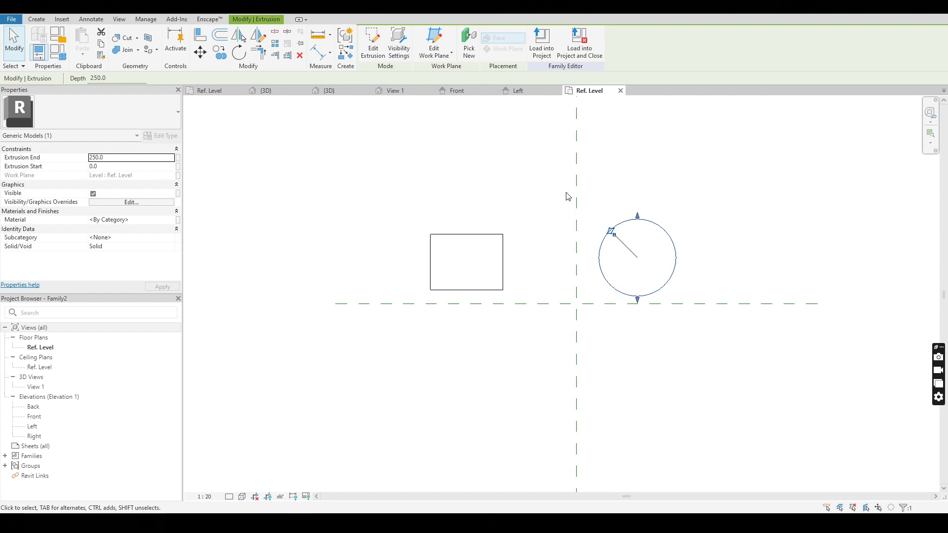
left_click(682, 170)
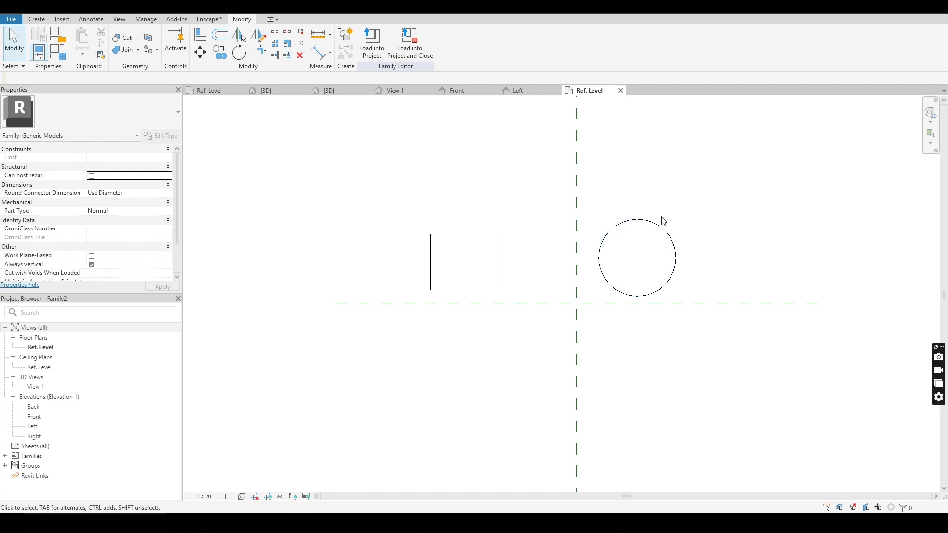
Associate the circular extrusion's Visible property with a new instance family parameter named Circle.
left_click(663, 229)
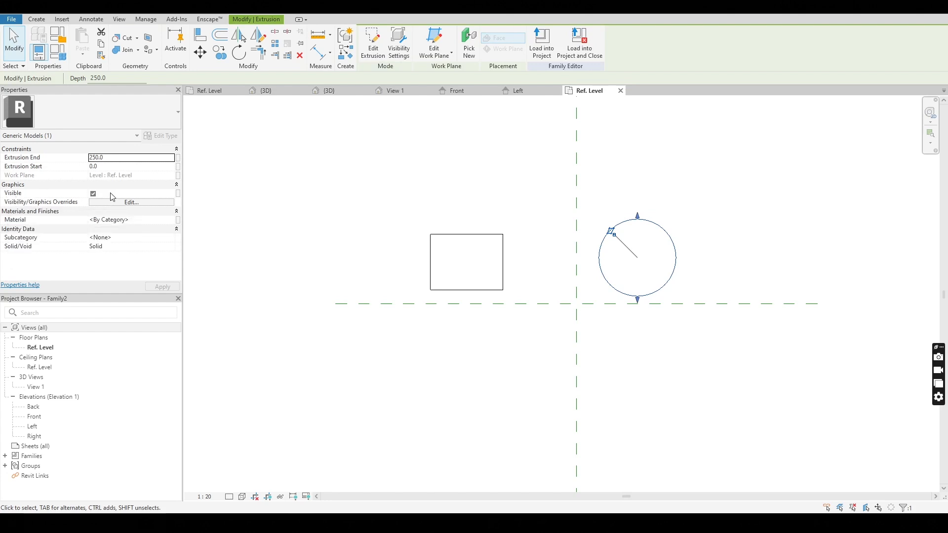
left_click(178, 195)
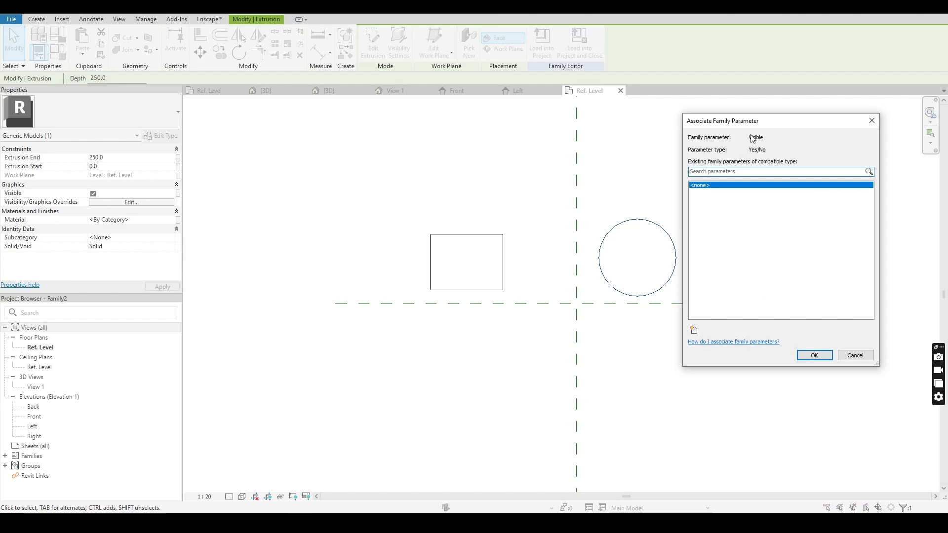
left_click(695, 331)
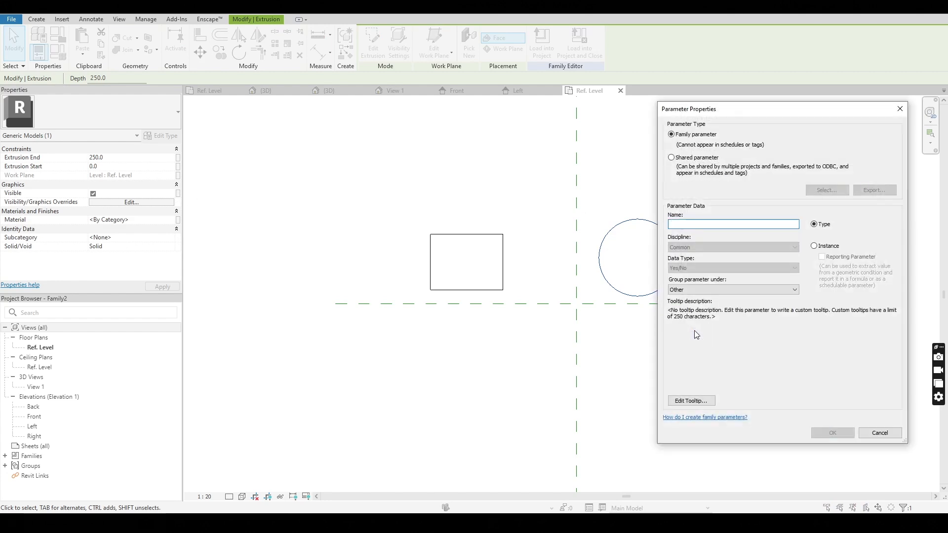
type("Circle")
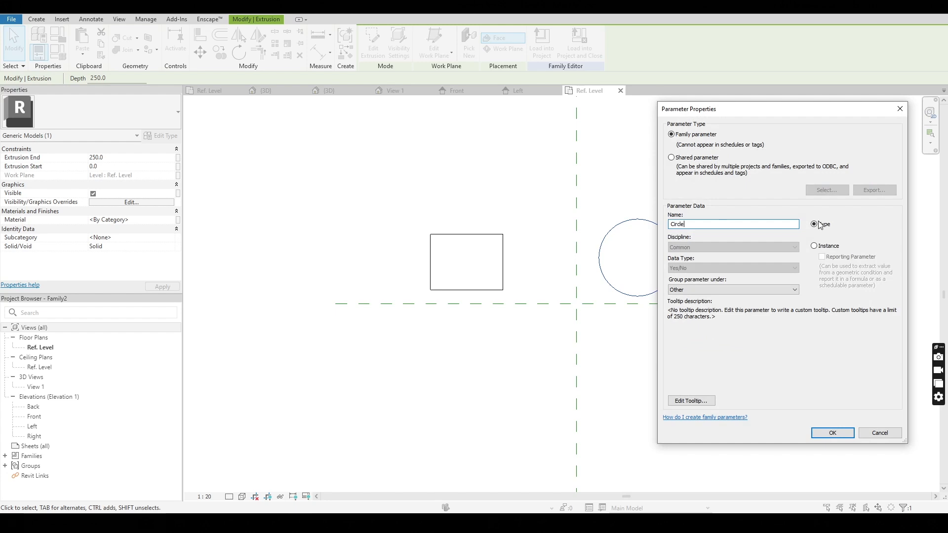
left_click(830, 248)
left_click(834, 433)
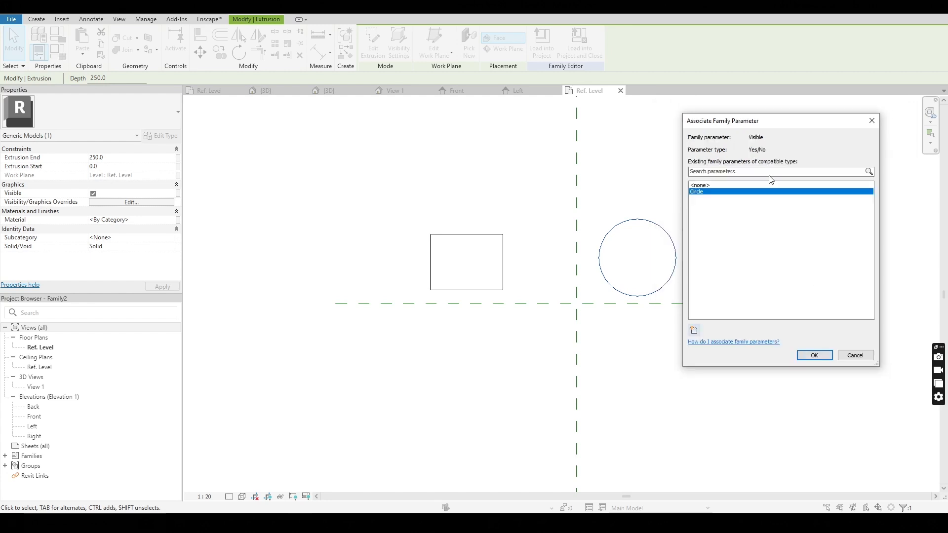
left_click(821, 357)
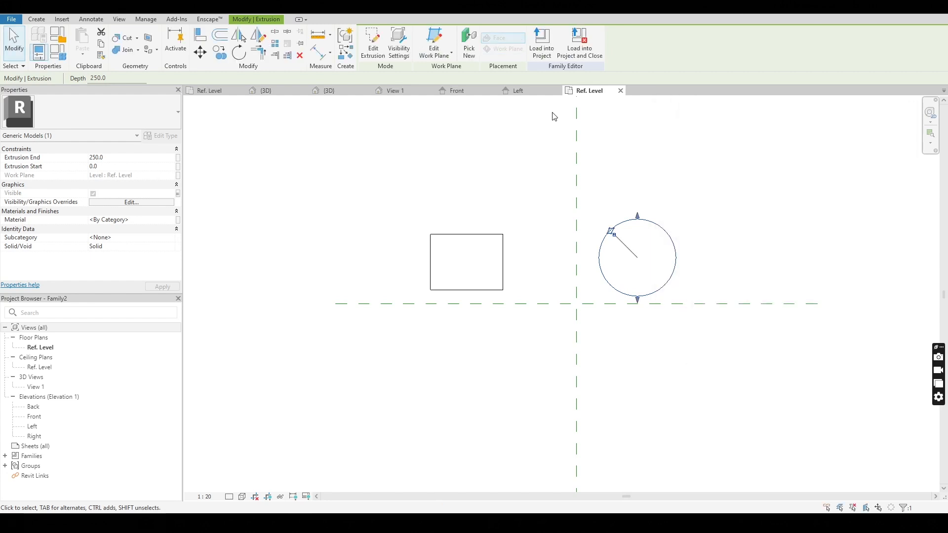
Associate the rectangular extrusion's Visible property with a new instance family parameter named Rectangle.
left_click(489, 235)
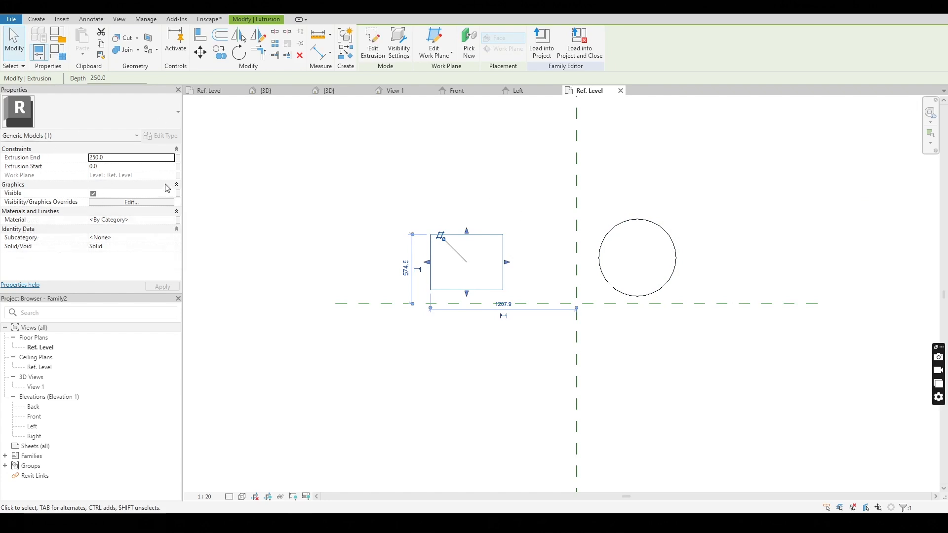
left_click(178, 194)
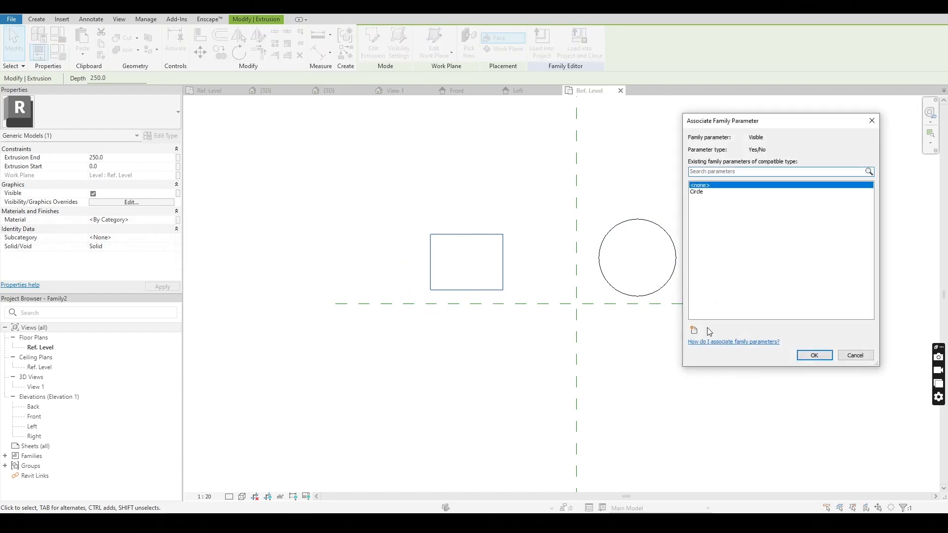
left_click(695, 331)
type("Rectangle")
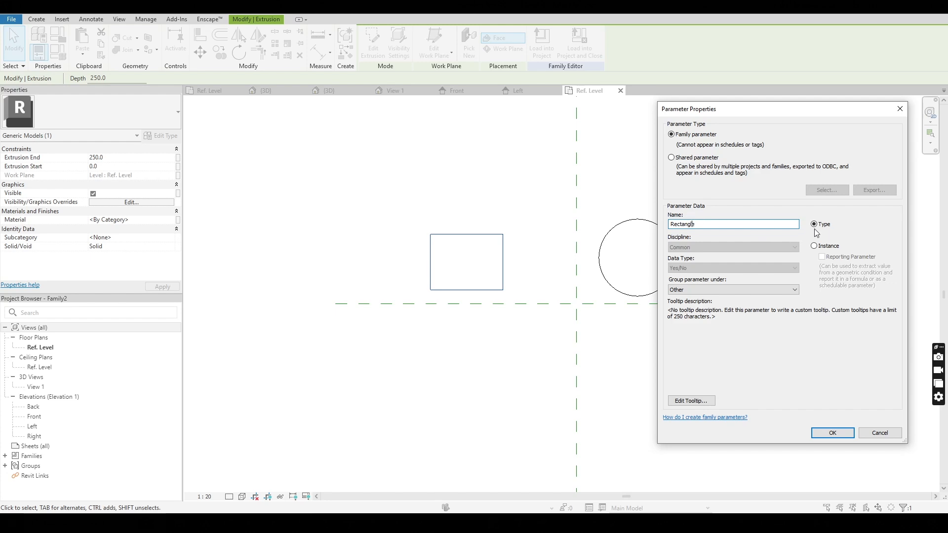
left_click(814, 246)
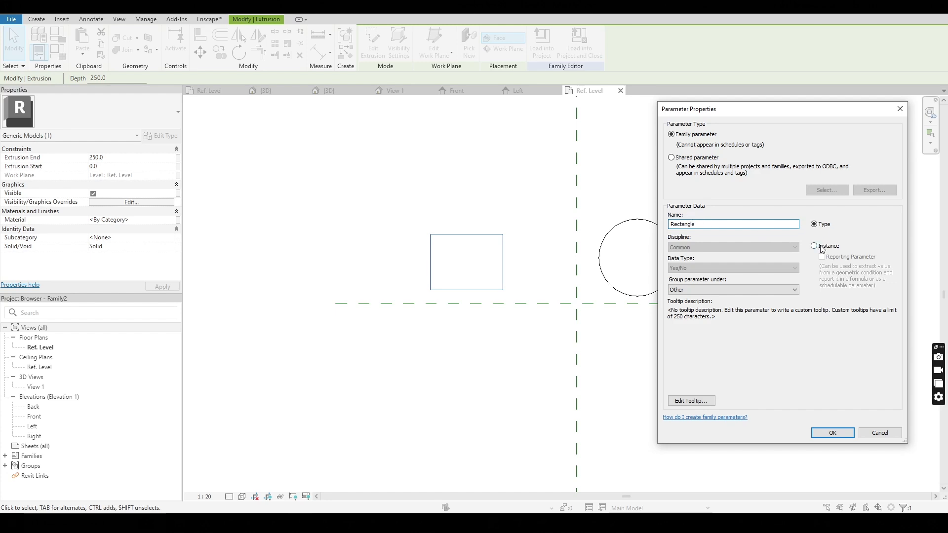
left_click(839, 434)
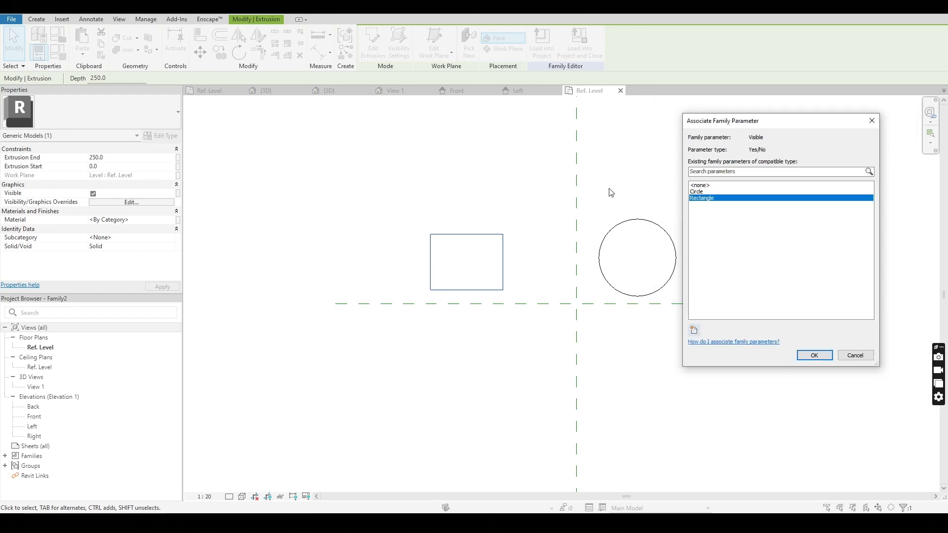
left_click(815, 355)
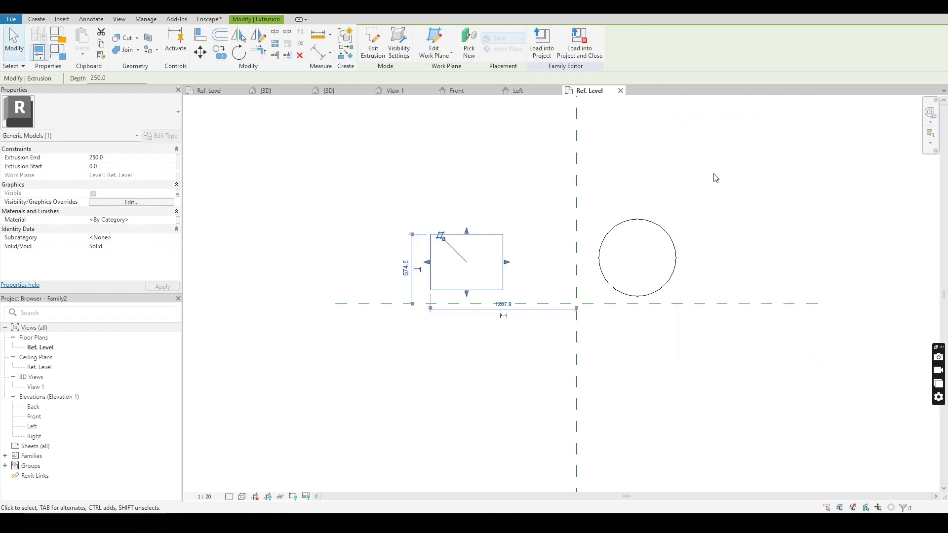
left_click(716, 178)
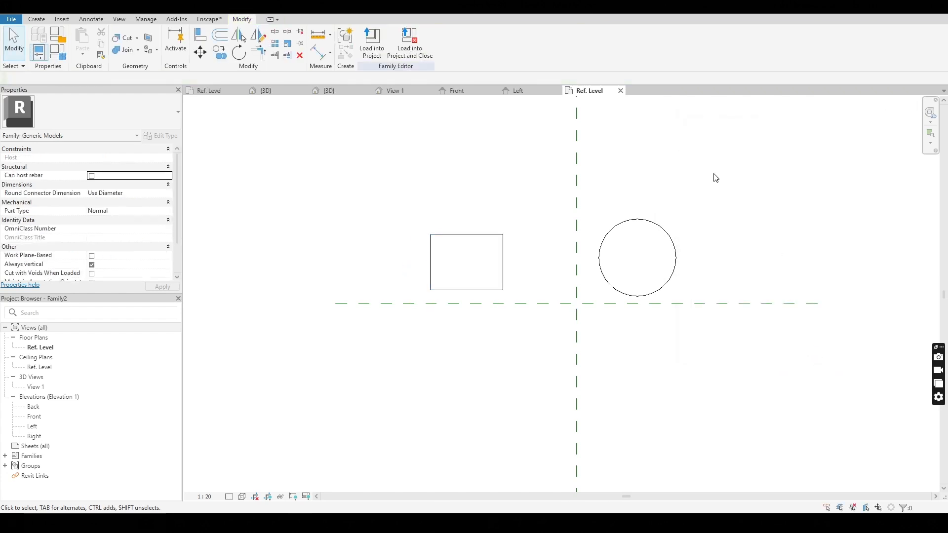
In the family types, give the Circle parameter the formula not(Rectangle).
left_click(66, 54)
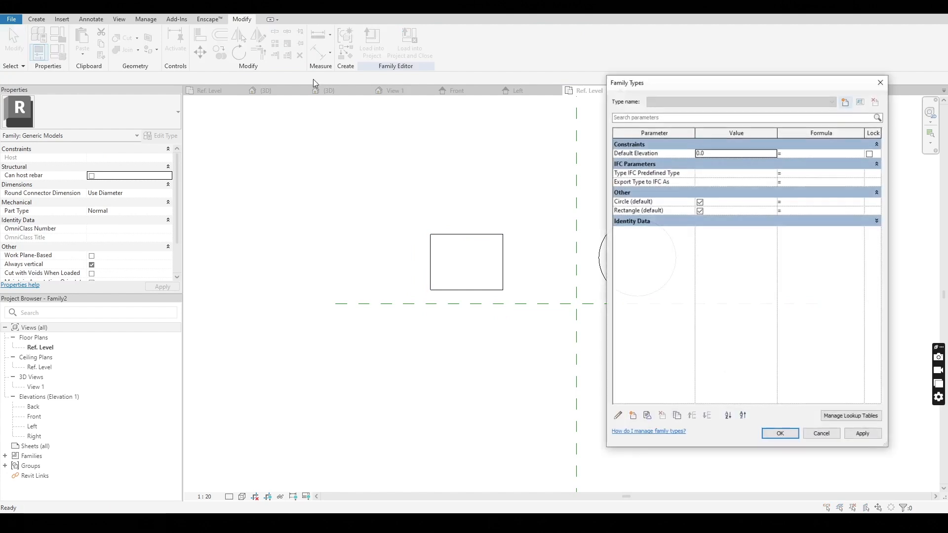
left_click_drag(672, 82, 659, 64)
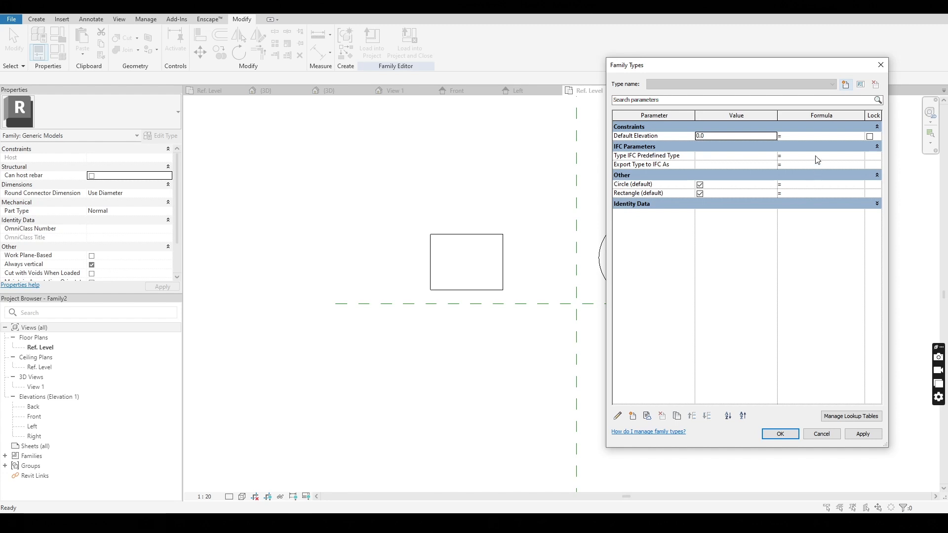
left_click_drag(812, 64, 783, 63)
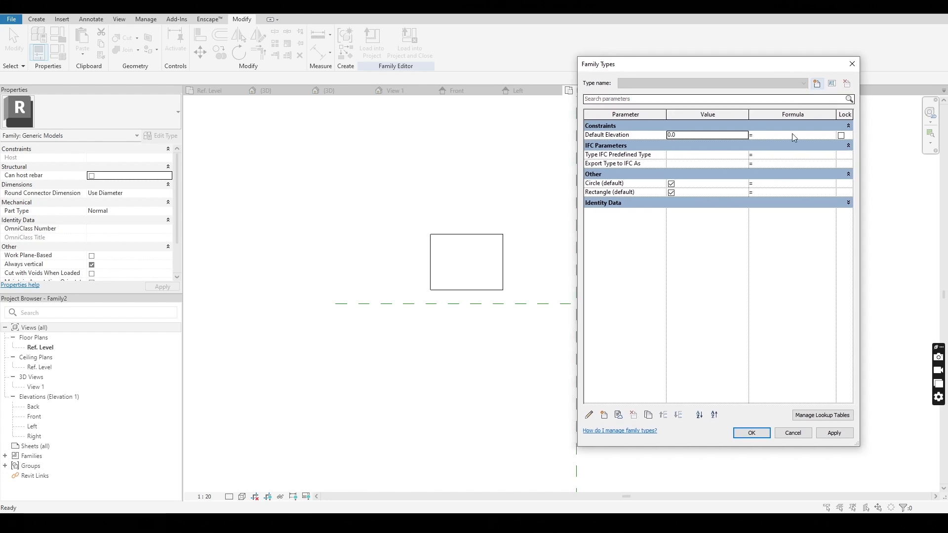
left_click(774, 184)
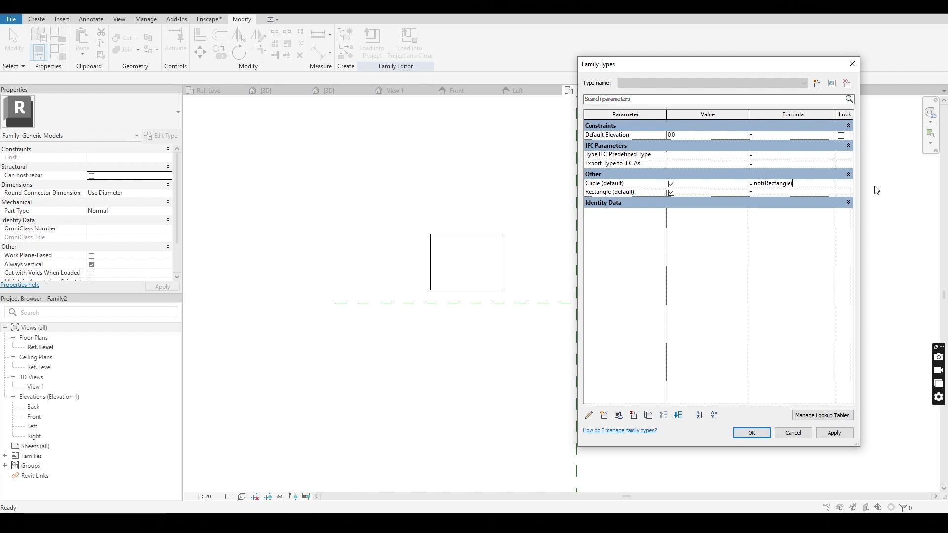
left_click(612, 193)
left_click_drag(612, 193, 569, 194)
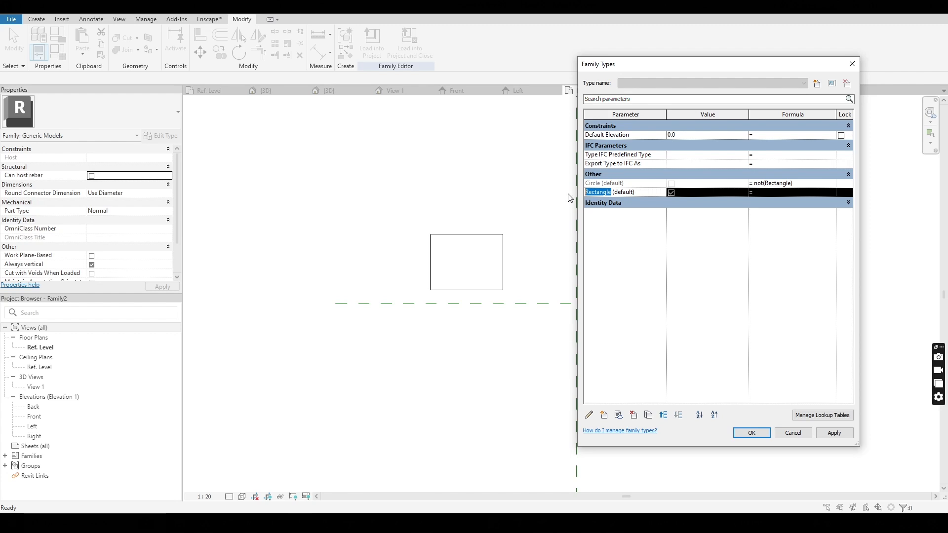
Switch off the Rectangle parameter in the family types and accept the change.
left_click(783, 255)
left_click(672, 193)
left_click(672, 193)
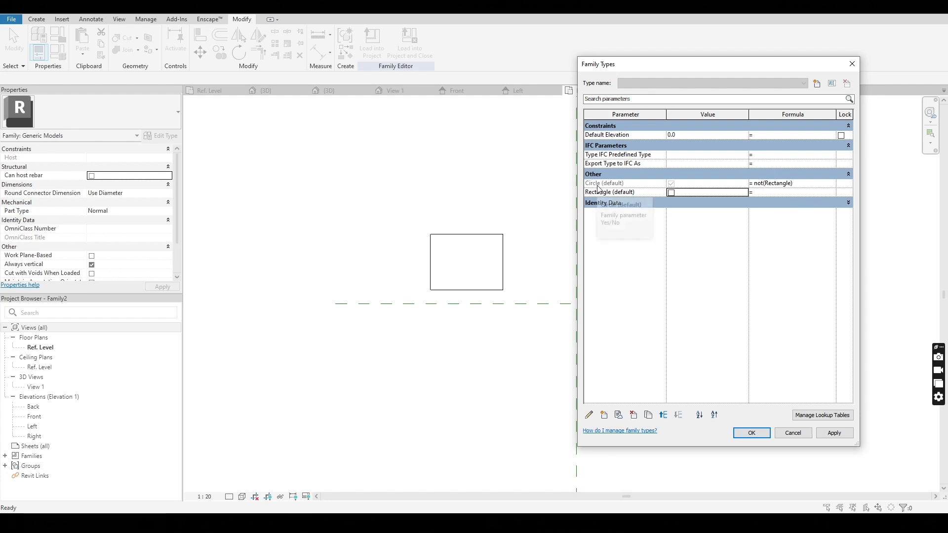
left_click(672, 192)
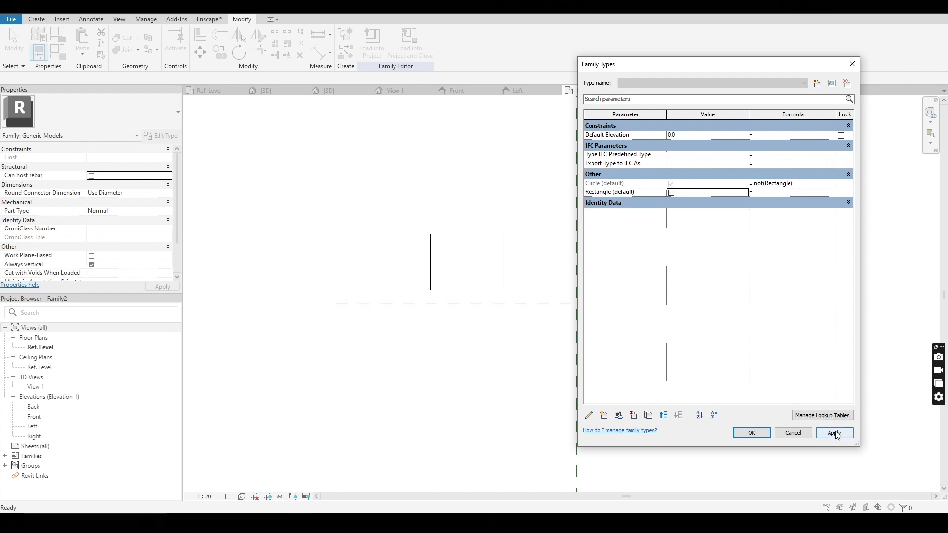
left_click(752, 431)
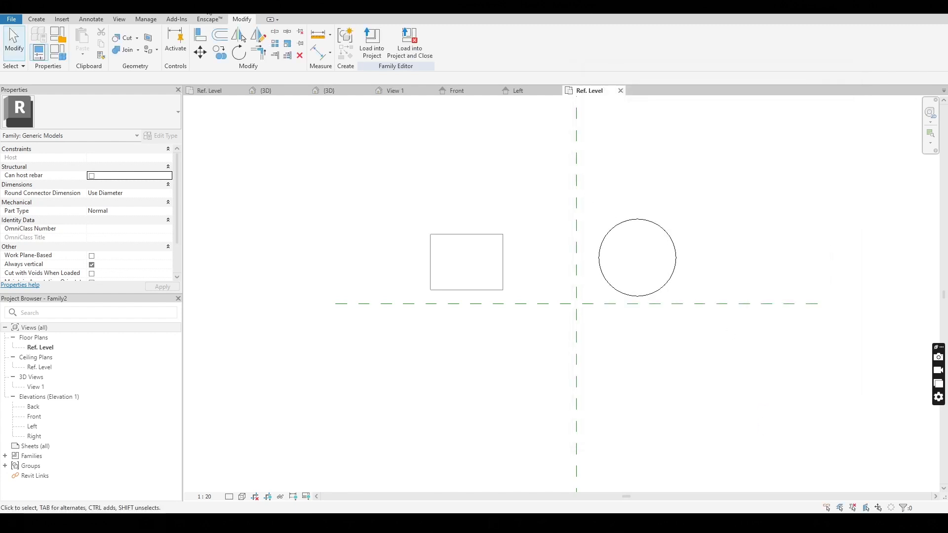
Open the default 3D view and turn on Preview Visibility for it.
key("3")
key("d")
left_click(320, 497)
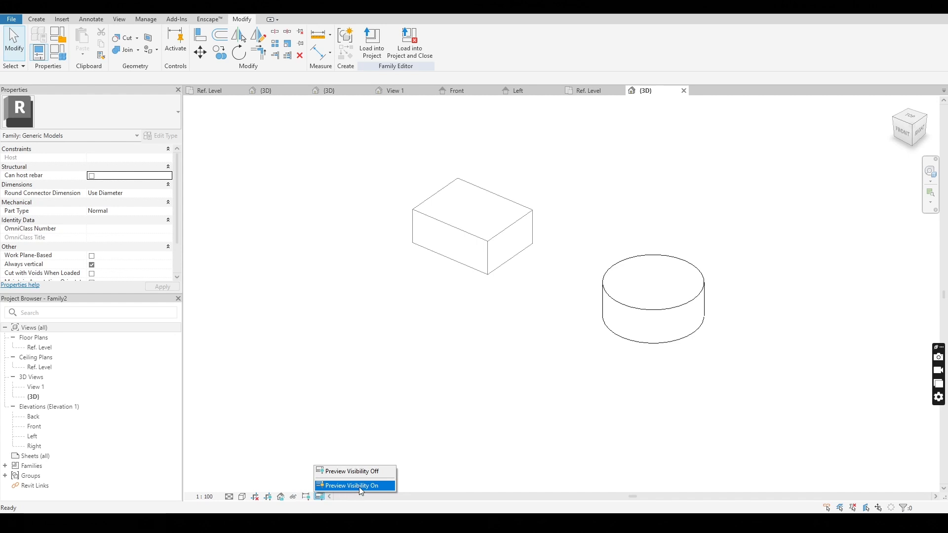
left_click(359, 487)
middle_click_drag(590, 312, 522, 311)
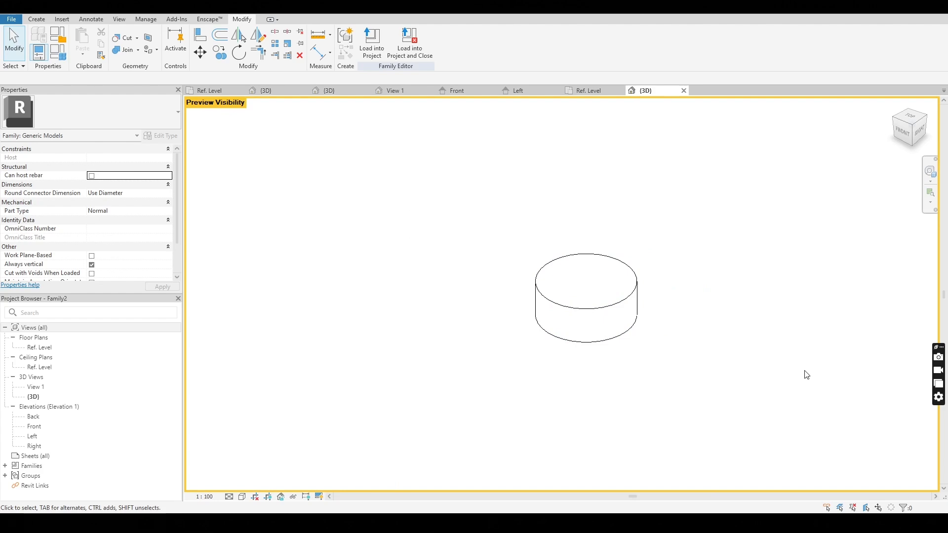
middle_click_drag(699, 266, 708, 262)
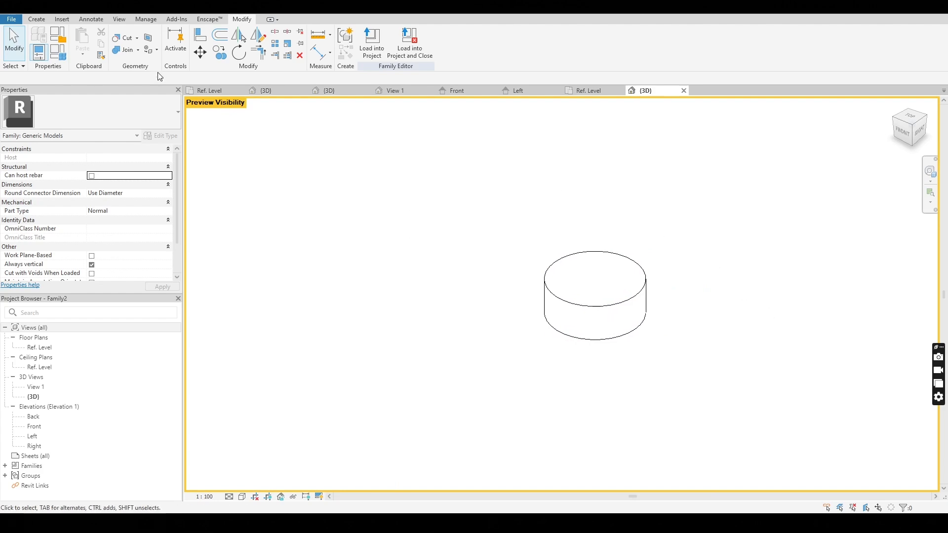
Switch the Rectangle parameter back on in the family types and apply it to the 3D preview.
left_click(54, 54)
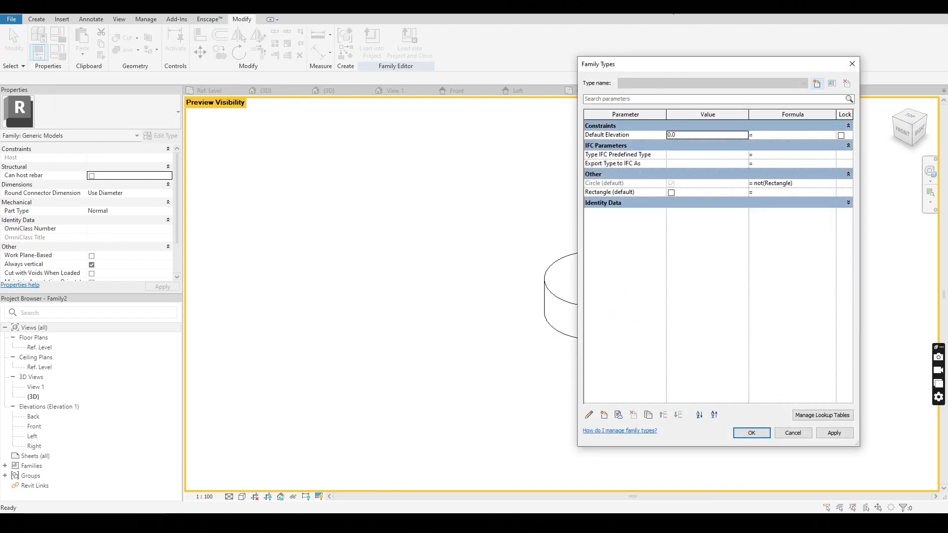
left_click_drag(654, 69, 111, 89)
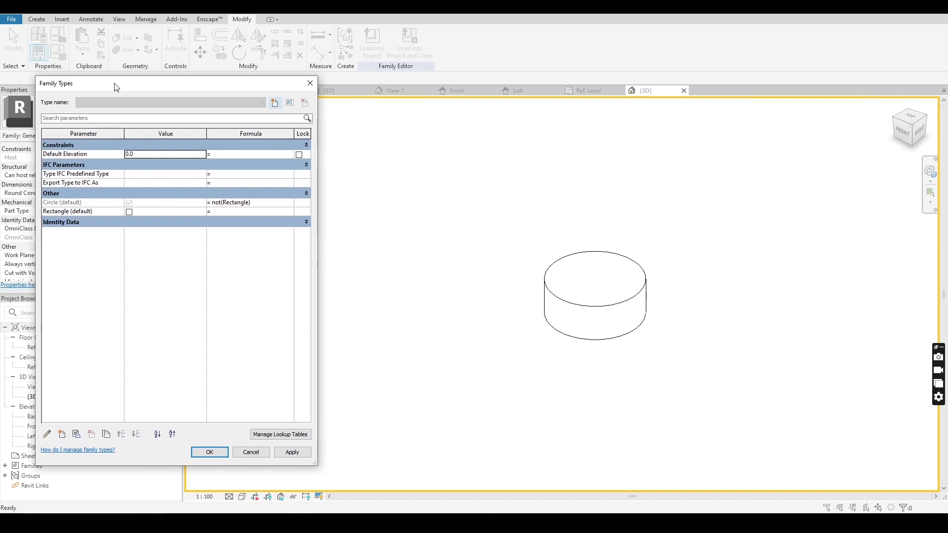
left_click(130, 213)
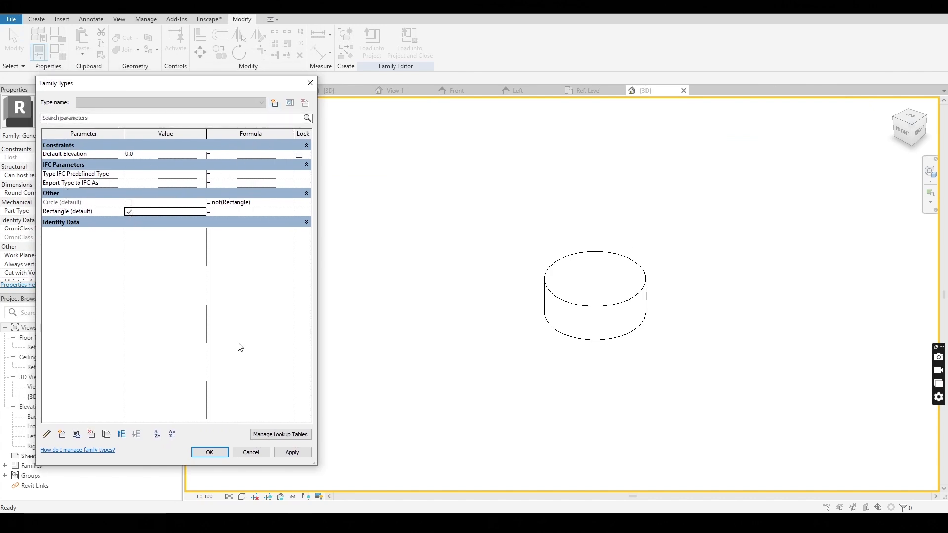
left_click(299, 458)
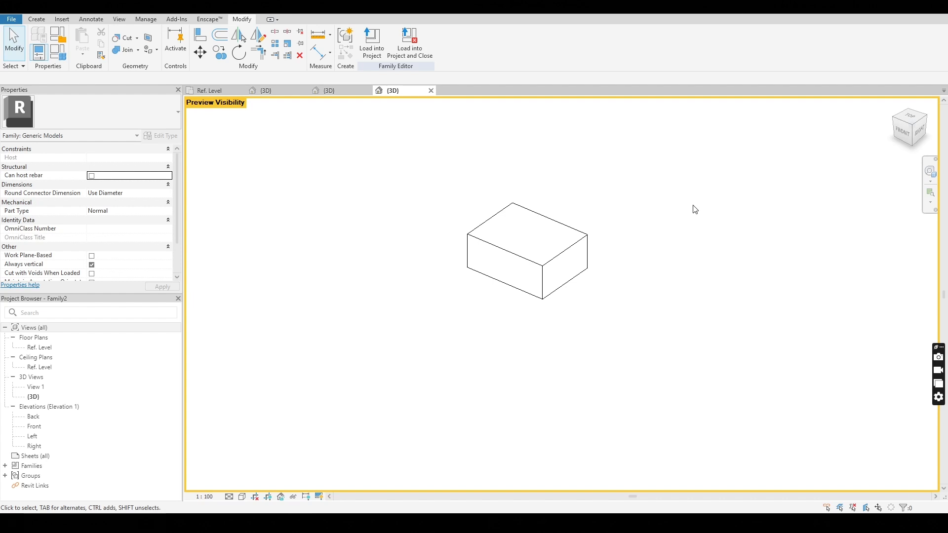
Switch to the 3D view of the kitchen unit family and examine the cabinet from the front corner.
left_click(292, 91)
middle_click_drag(627, 176, 609, 211, "shift")
middle_click_drag(549, 298, 570, 270)
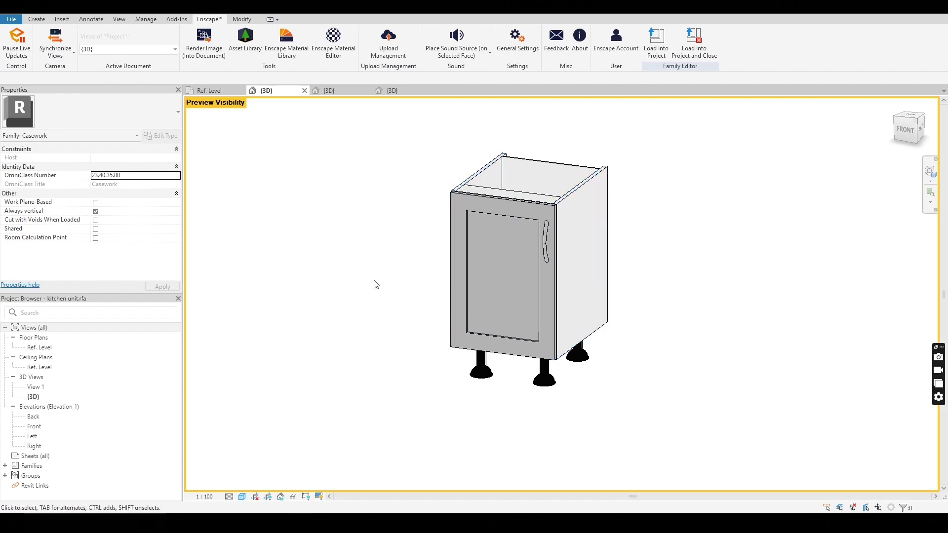
middle_click_drag(364, 268, 353, 266, "shift")
Test the Base Unit - 500mm - Shaker type by applying Closed Door off and on again in the family types.
left_click(39, 19)
left_click(58, 53)
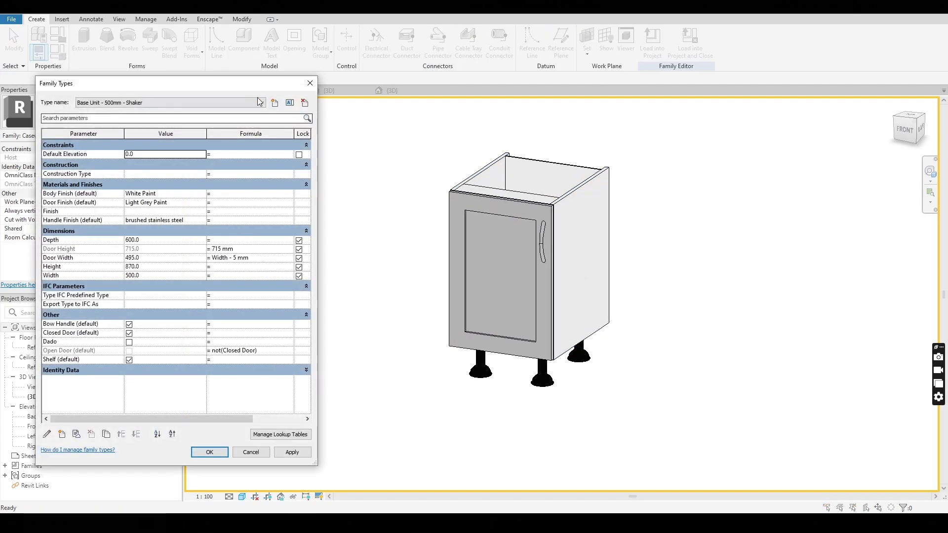
left_click_drag(246, 86, 266, 43)
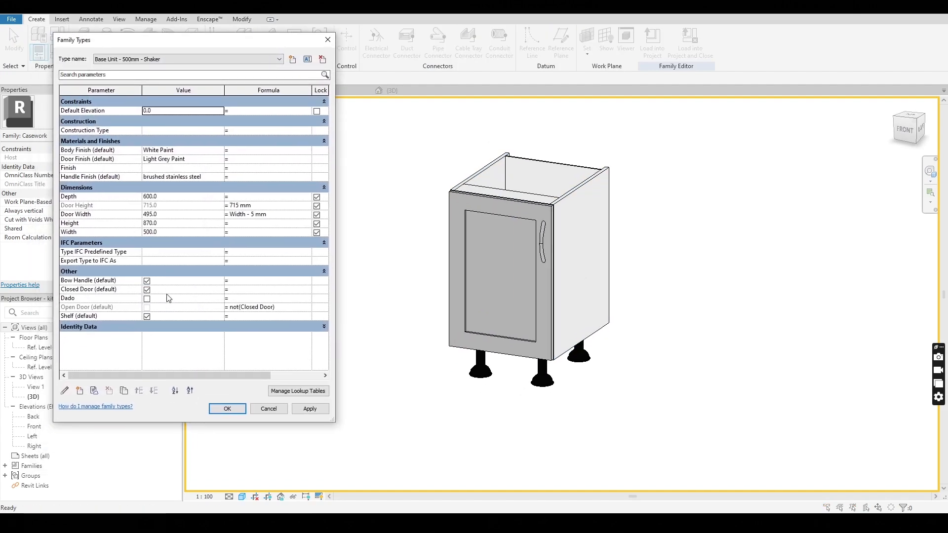
left_click_drag(180, 46, 156, 41)
left_click(123, 286)
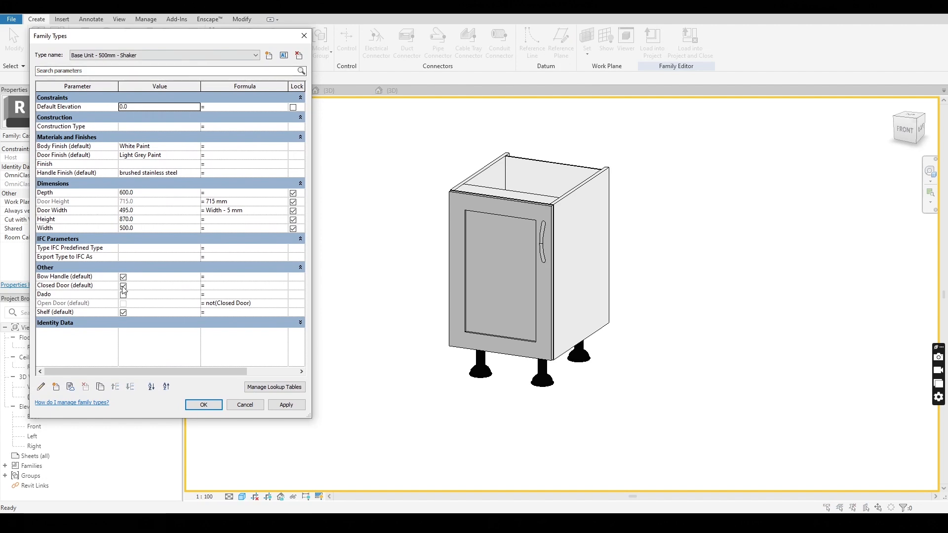
left_click(287, 405)
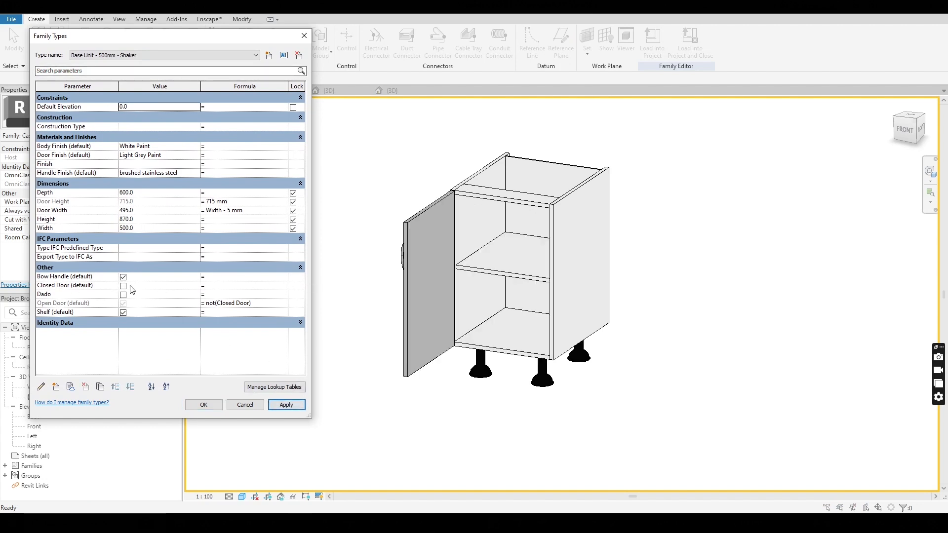
left_click(124, 286)
left_click(287, 405)
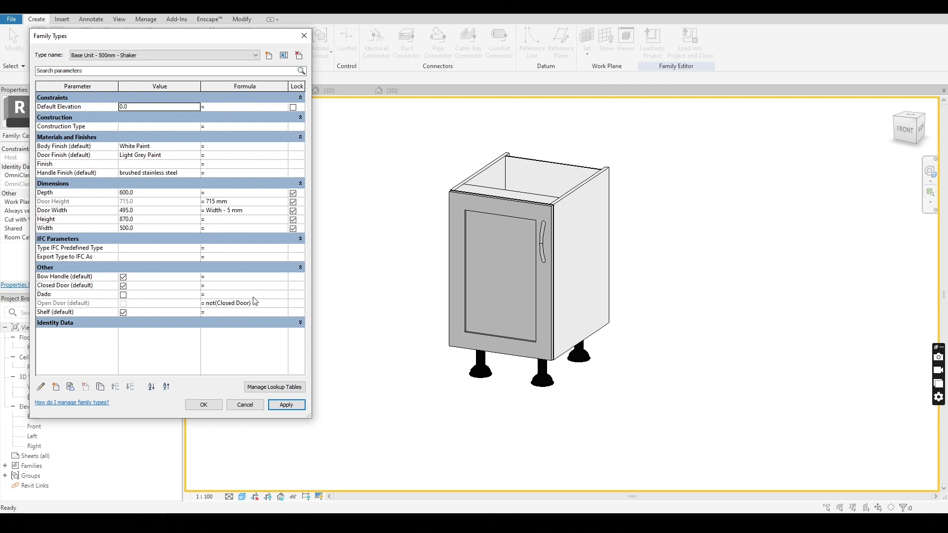
Toggle Closed Door and Bow Handle to test the cabinet's door and handle visibility, restoring both to on.
left_click(123, 286)
left_click(123, 277)
left_click(287, 405)
left_click(124, 278)
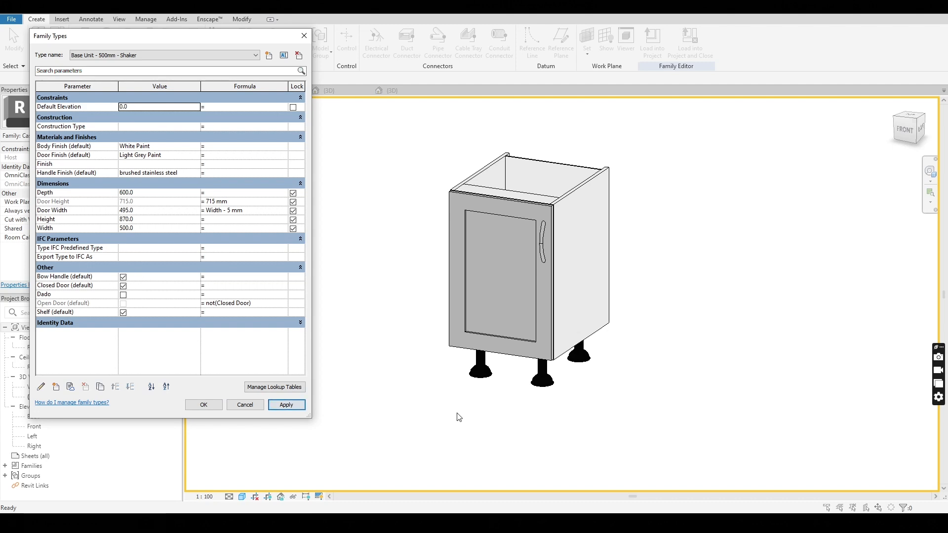